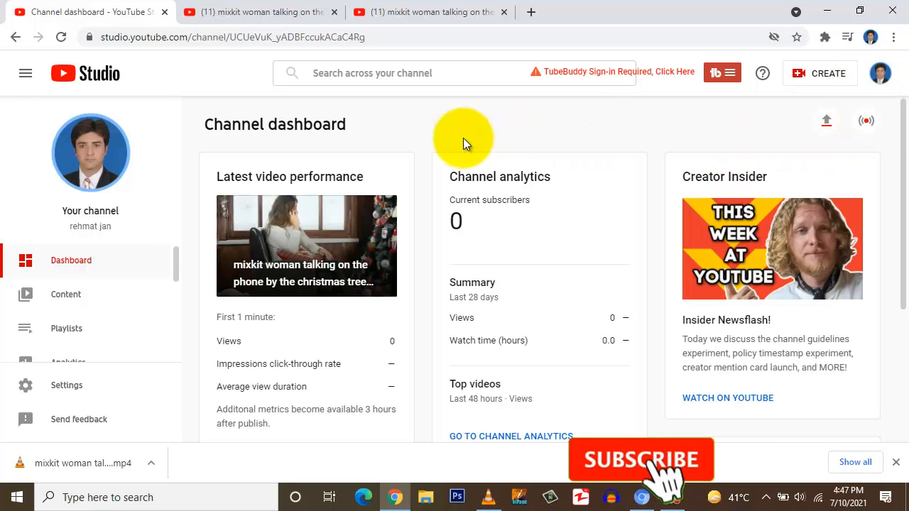
Step: Open the video editor for the uploaded video of the woman talking on the phone by the christmas tree
click(69, 297)
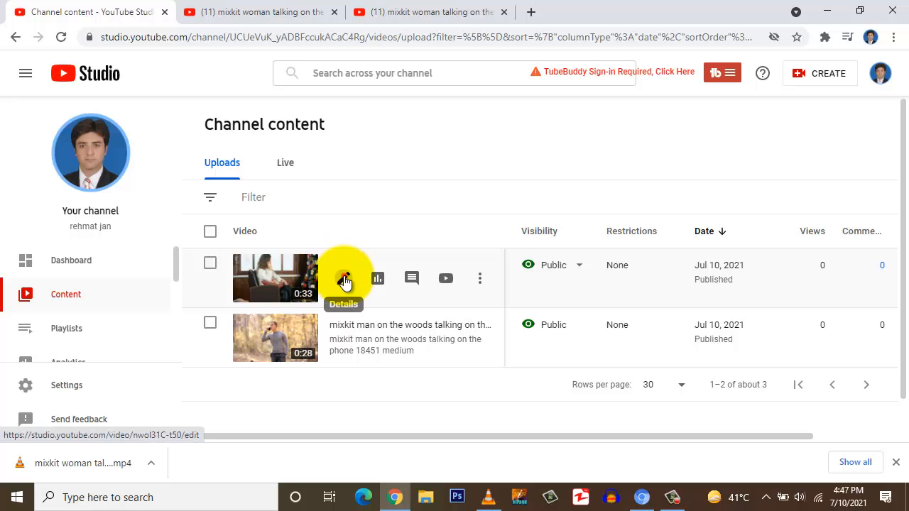
click(342, 278)
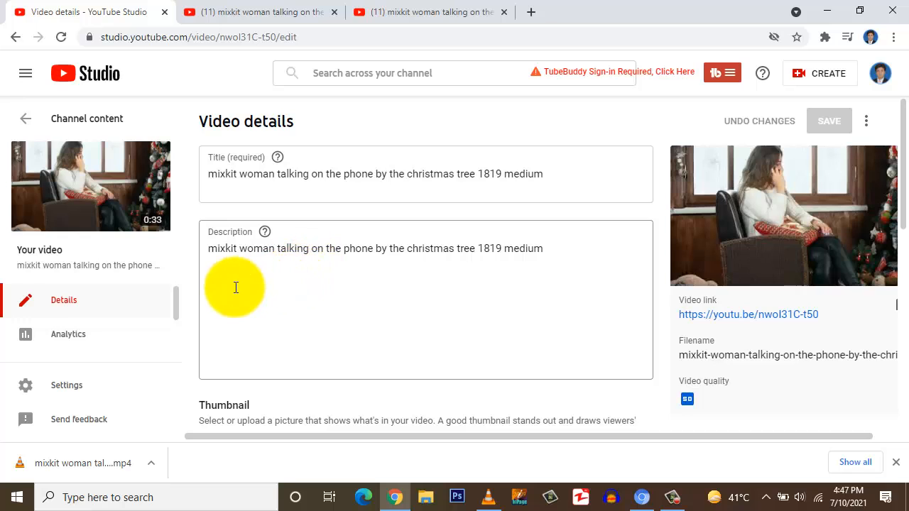
scroll(236, 286, down, 3)
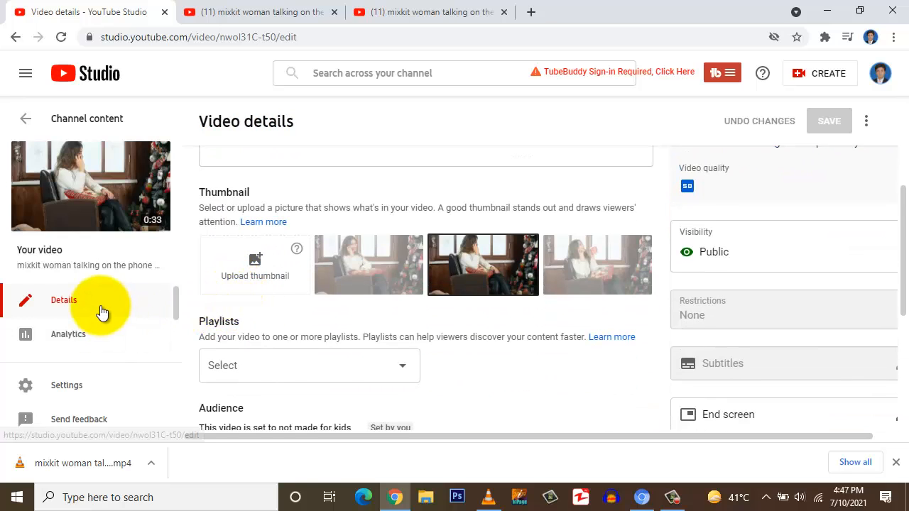
scroll(102, 311, down, 2)
scroll(103, 313, up, 2)
scroll(101, 313, down, 2)
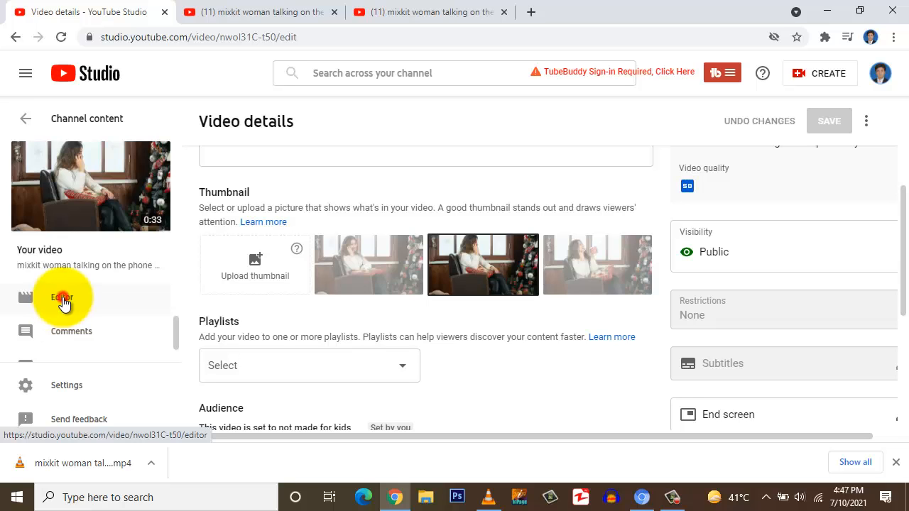
click(63, 303)
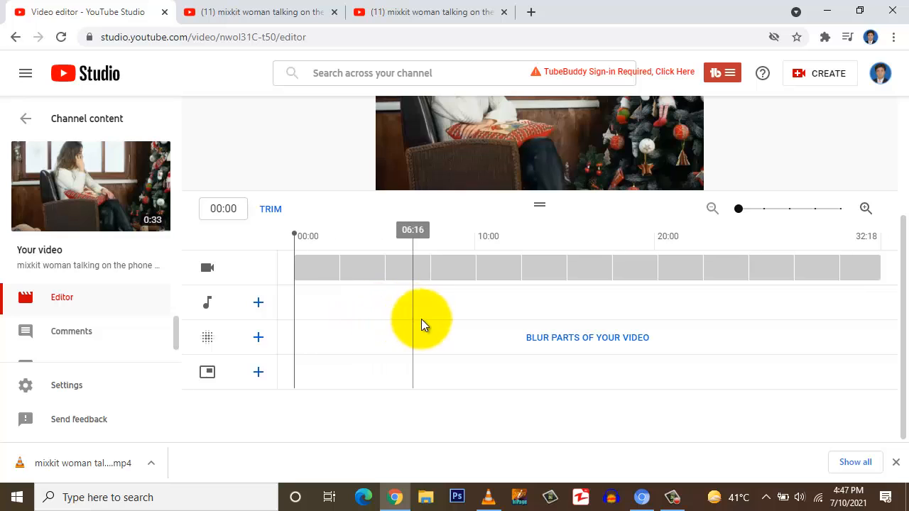
Step: Move the timeline playhead to 24:11
scroll(427, 324, up, 2)
scroll(428, 316, down, 2)
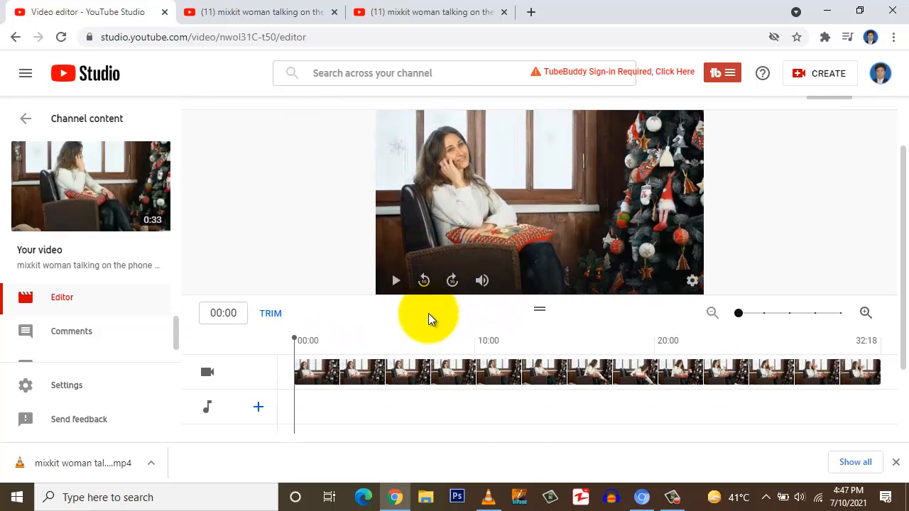
scroll(429, 342, up, 1)
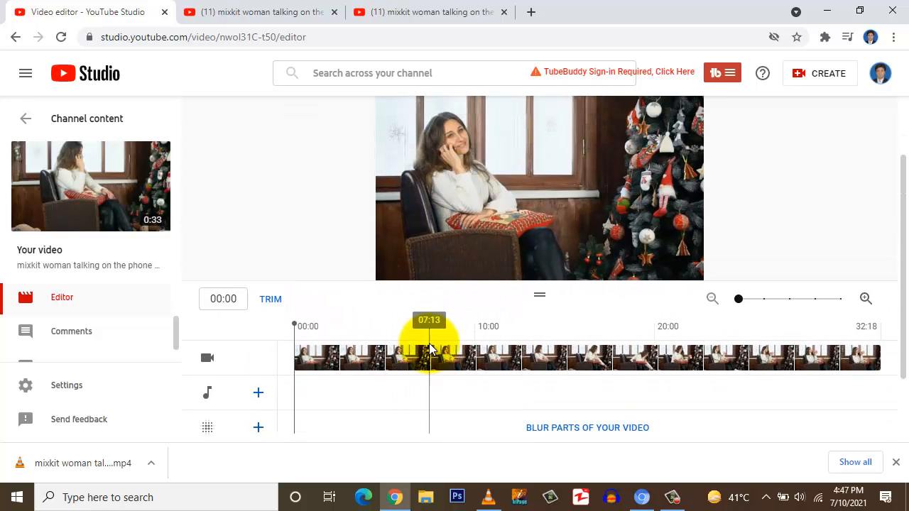
scroll(429, 343, up, 1)
scroll(429, 343, down, 2)
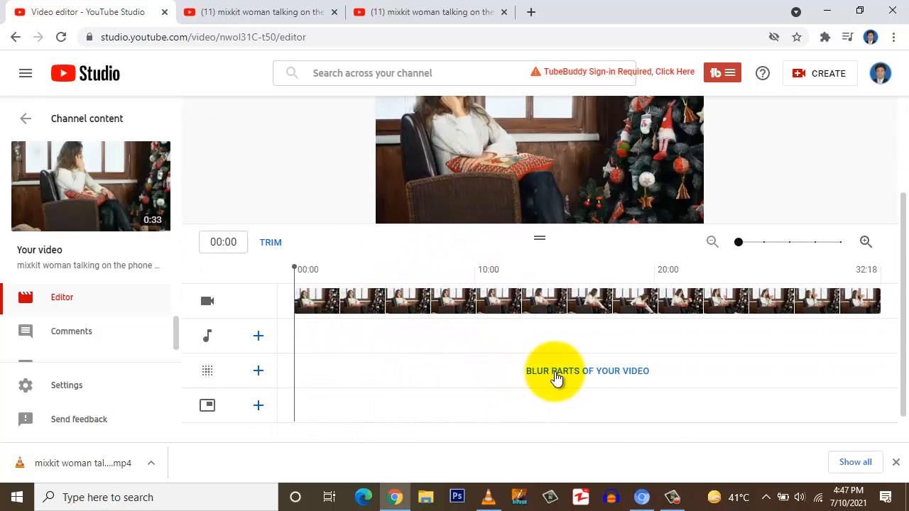
scroll(586, 376, up, 1)
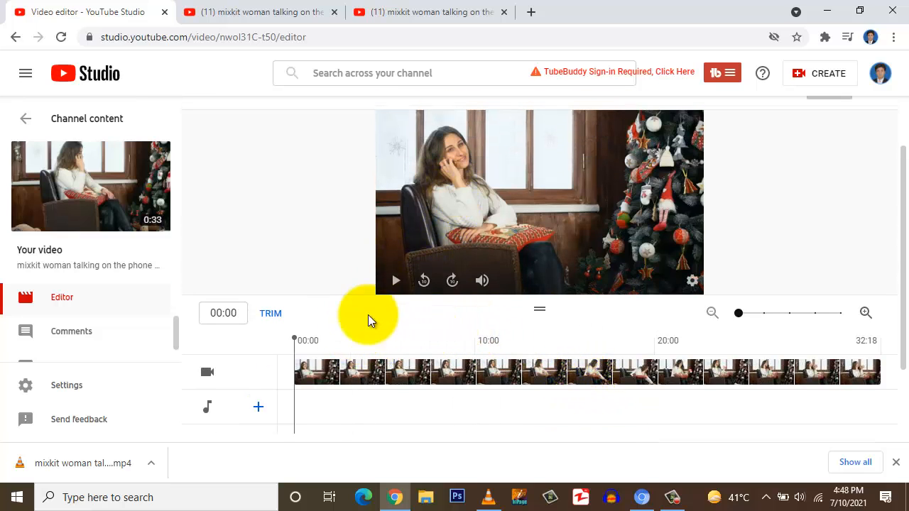
drag(294, 337, 734, 349)
click(752, 341)
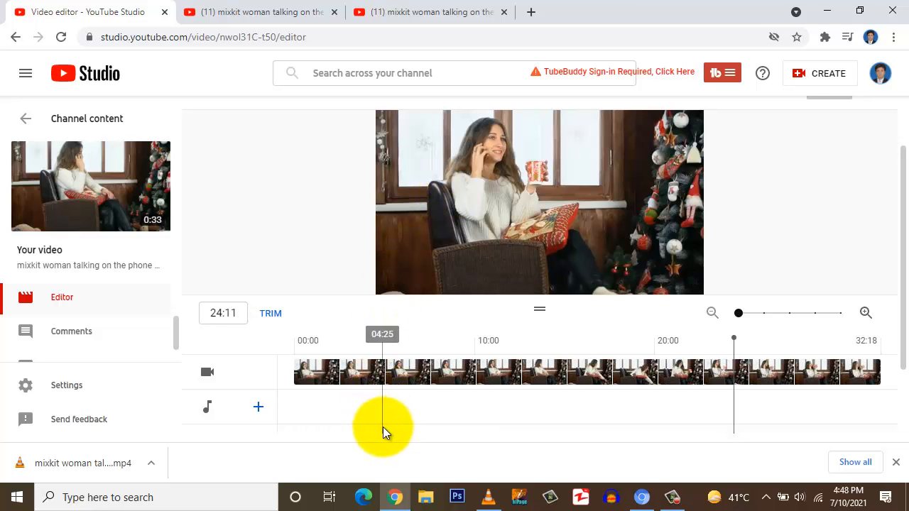
Step: Add a custom blur to the video and set its blur shape to Oval
scroll(382, 430, down, 2)
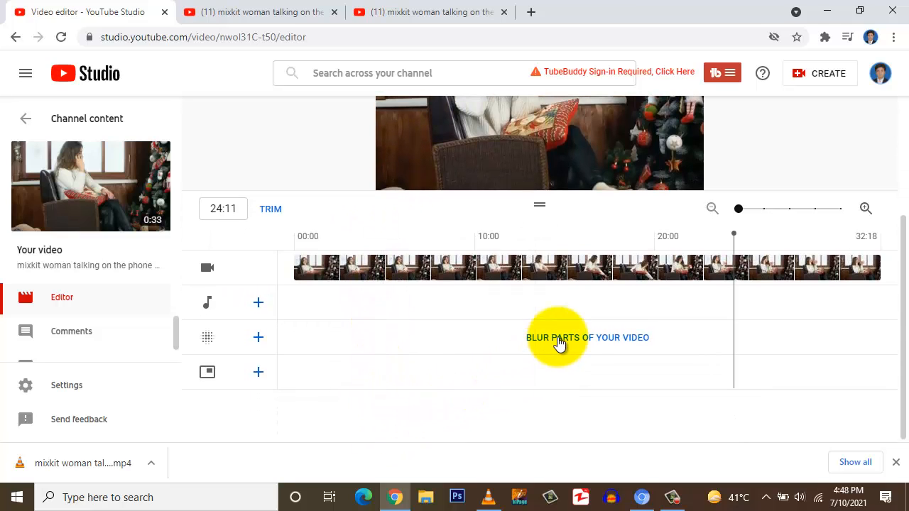
scroll(639, 319, up, 2)
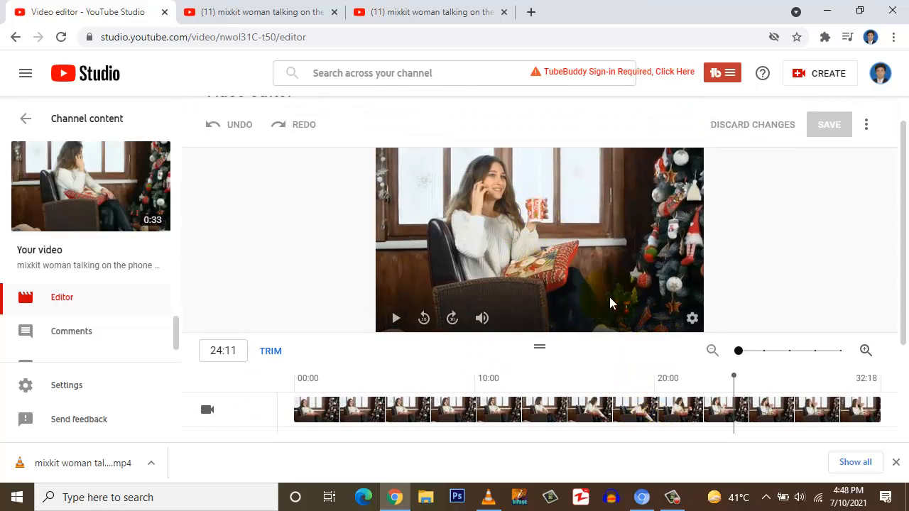
scroll(562, 440, down, 2)
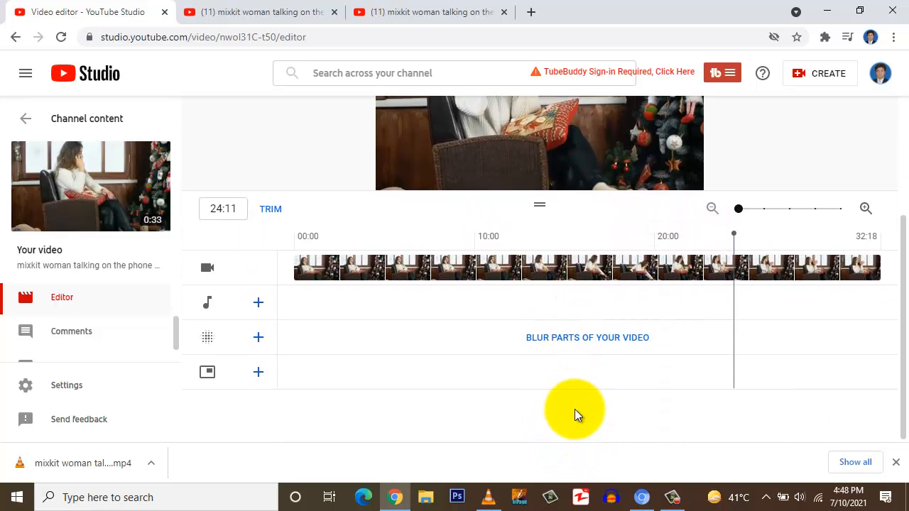
scroll(575, 417, up, 1)
click(574, 411)
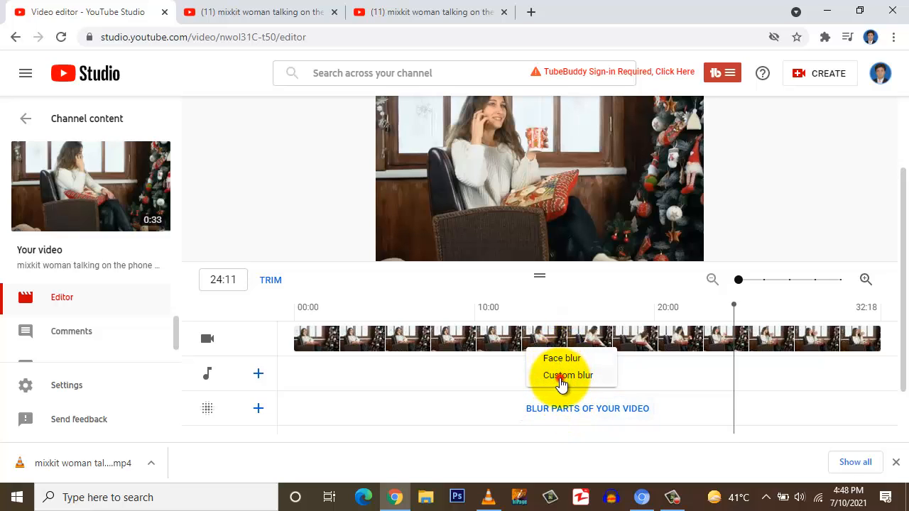
click(561, 376)
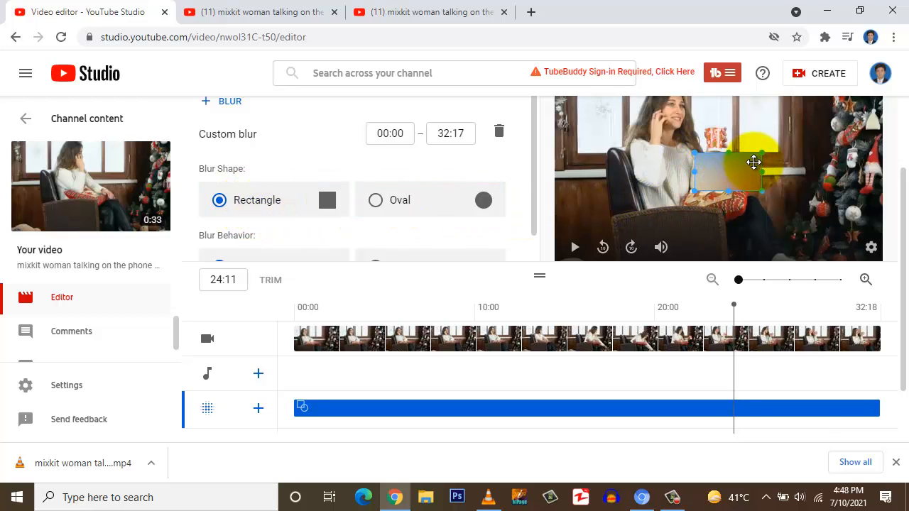
click(375, 203)
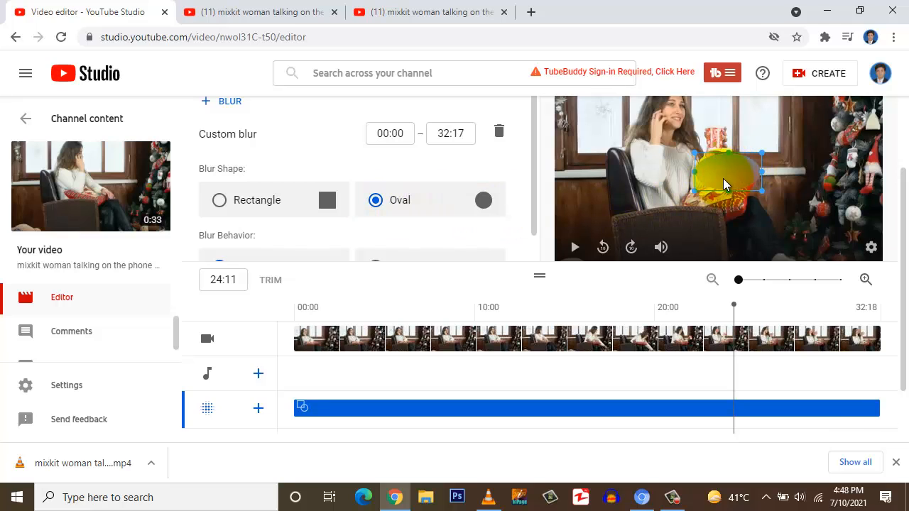
Step: Position the oval blur over the woman's face in the preview and resize it to cover her whole face
scroll(724, 185, up, 1)
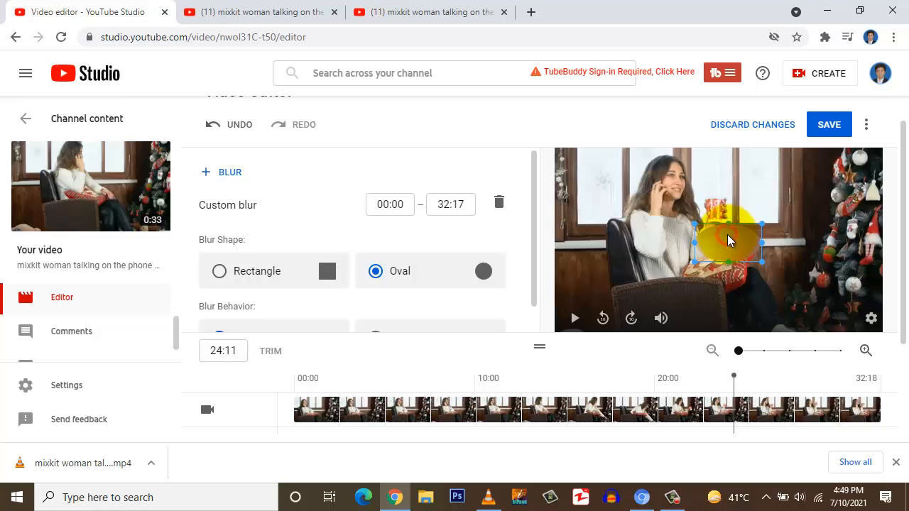
drag(720, 225, 672, 160)
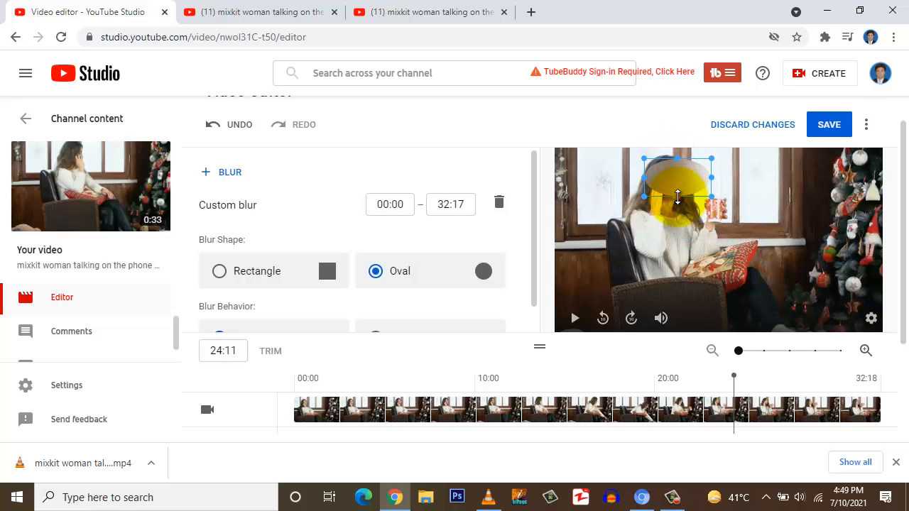
drag(677, 199, 676, 217)
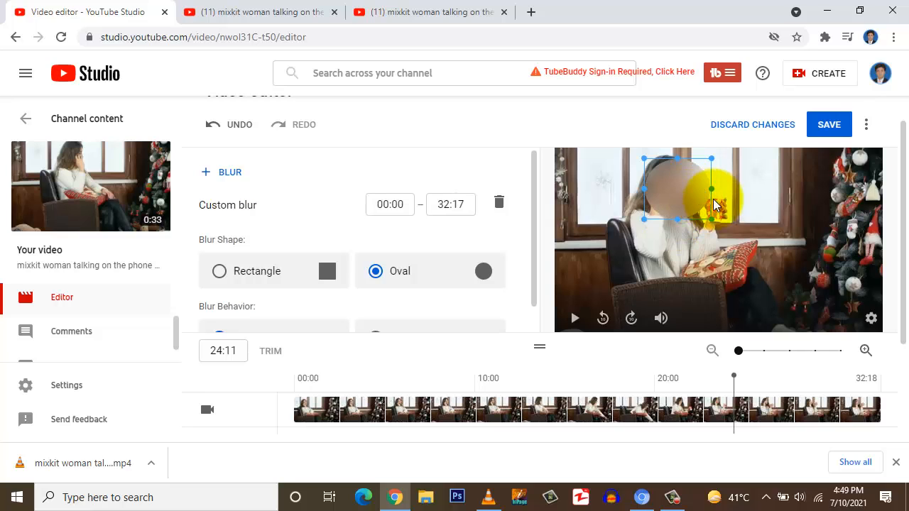
drag(711, 190, 667, 184)
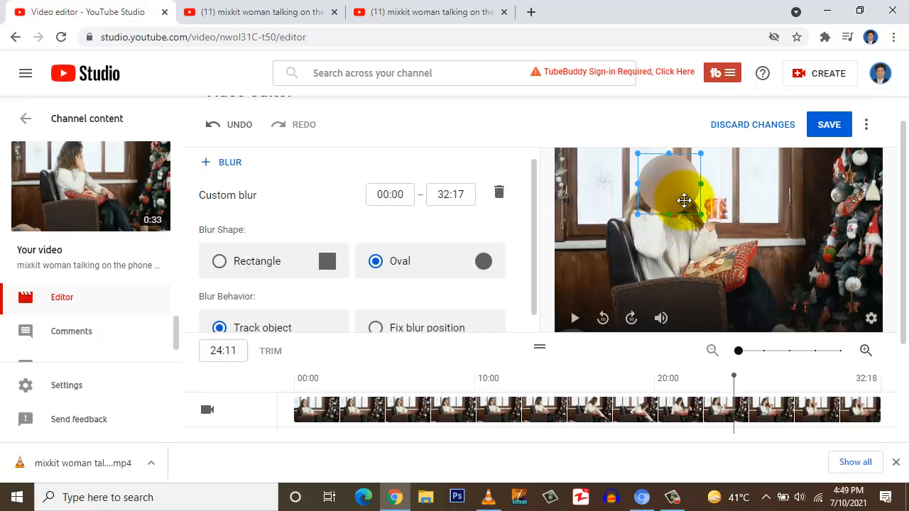
Step: Try the Fix blur position behavior on the oval blur and return it to Track object
scroll(533, 277, down, 1)
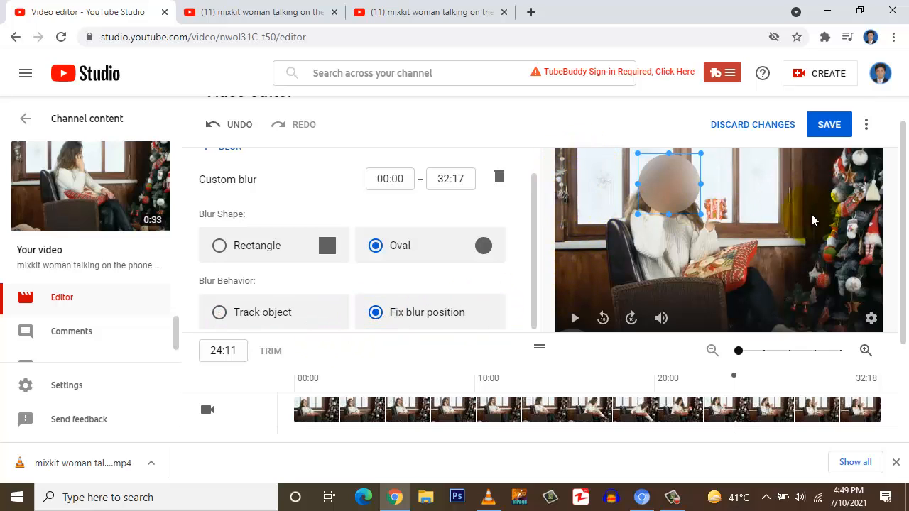
click(739, 199)
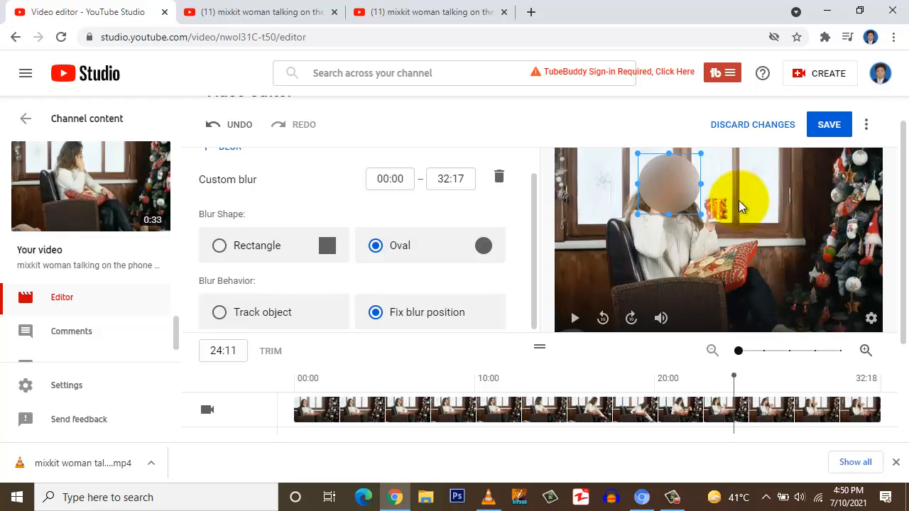
click(405, 321)
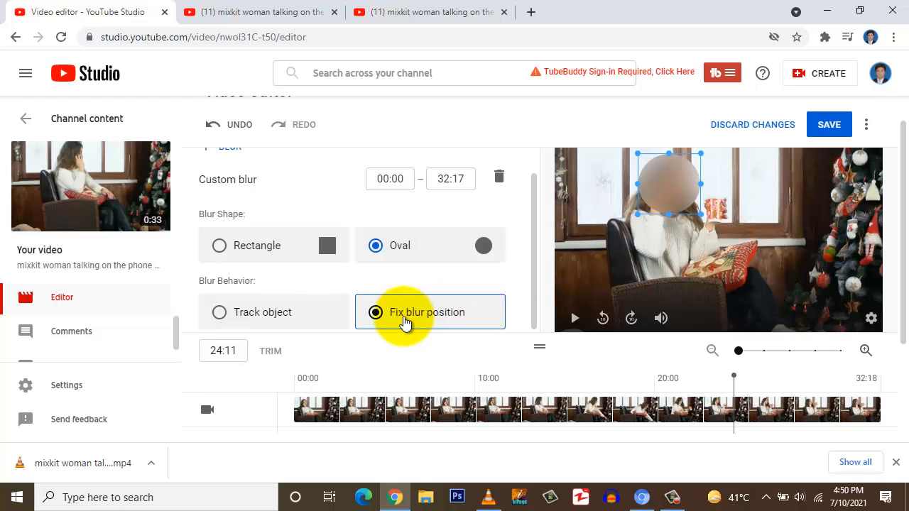
click(383, 248)
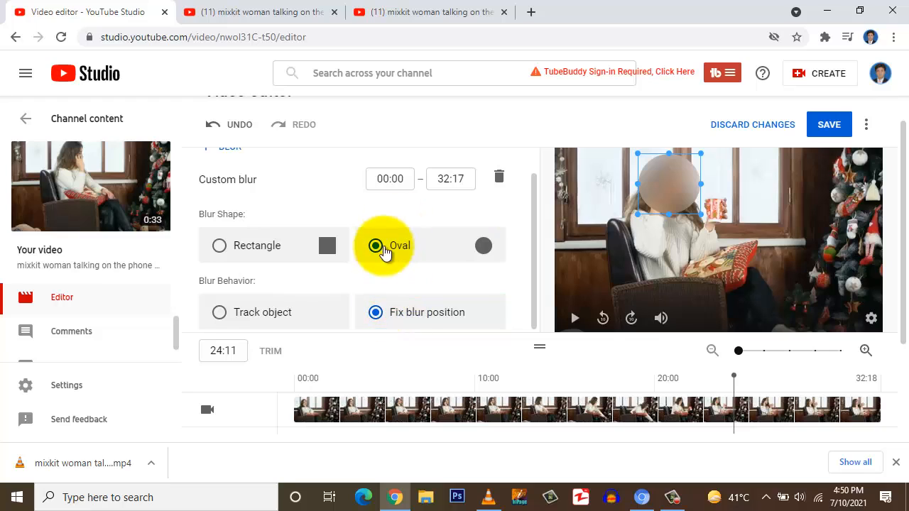
click(383, 319)
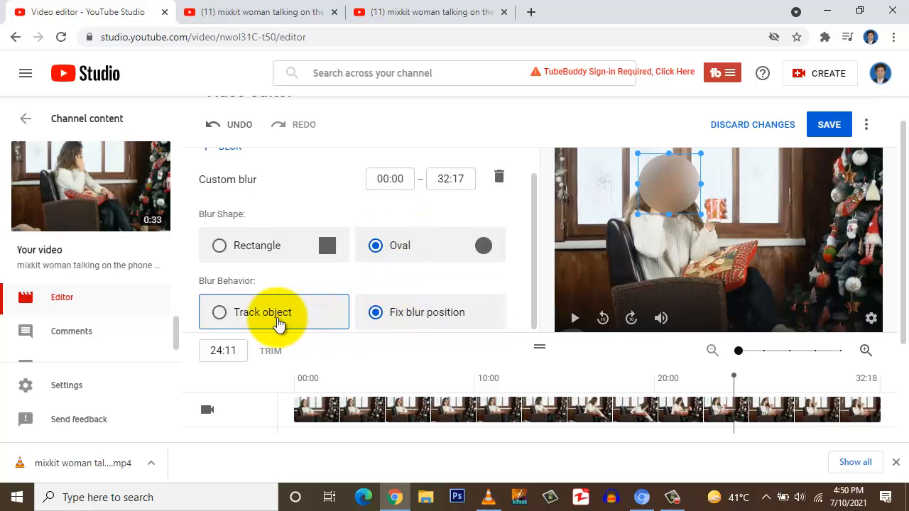
click(218, 313)
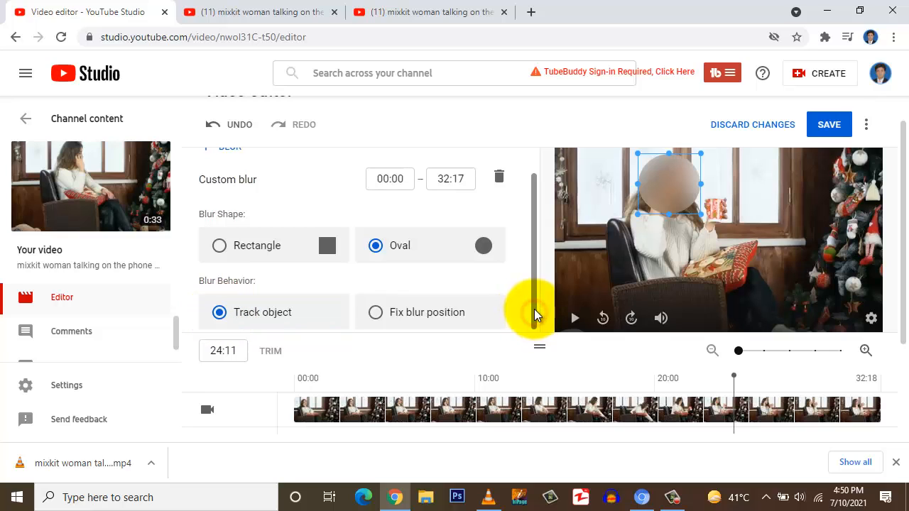
Step: Add a second custom blur, move the rectangle beside the christmas tree, and delete it again
mouse_move(534, 309)
mouse_down()
mouse_move(536, 282)
mouse_move(533, 291)
mouse_up()
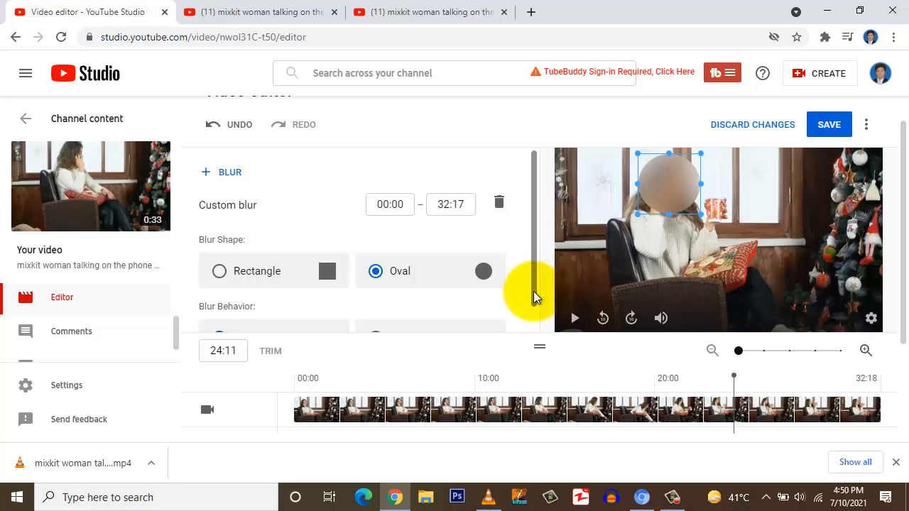
click(224, 174)
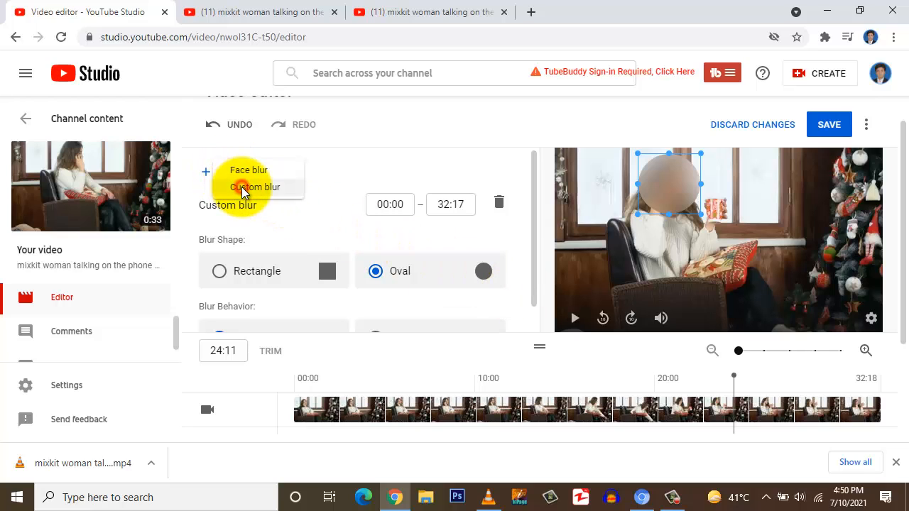
click(242, 186)
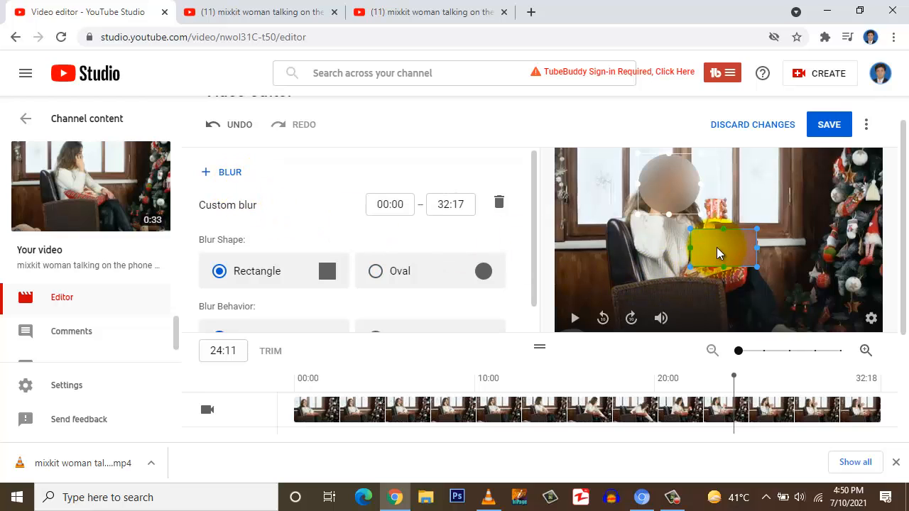
drag(716, 248, 801, 217)
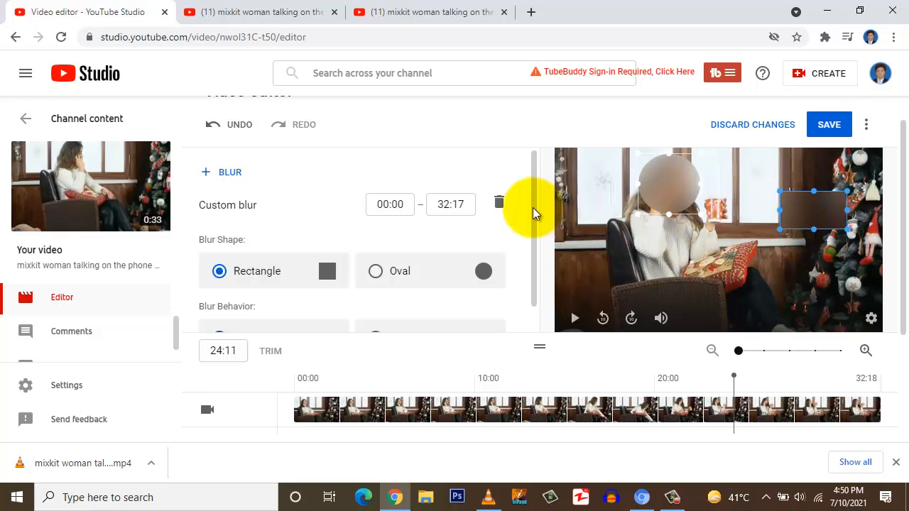
click(500, 205)
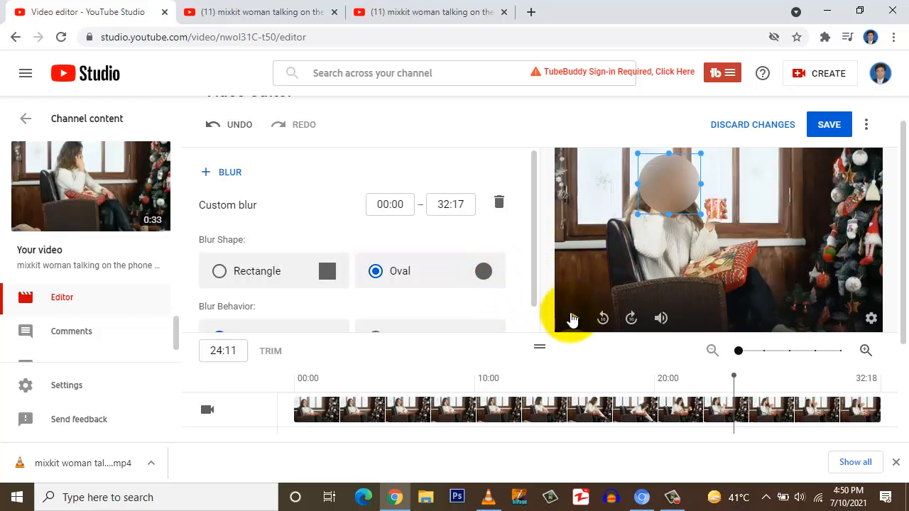
Step: Preview the face blur from 00:00 and save the changes to the video
drag(331, 384, 289, 384)
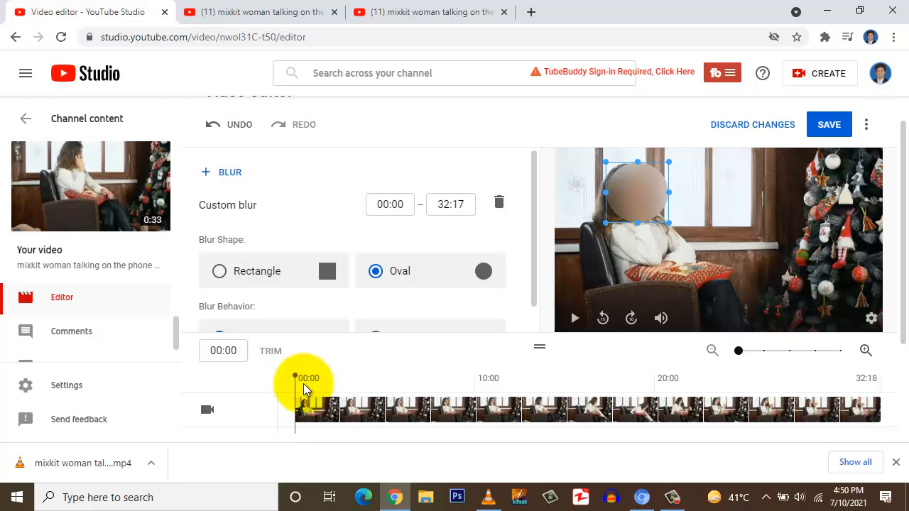
click(575, 319)
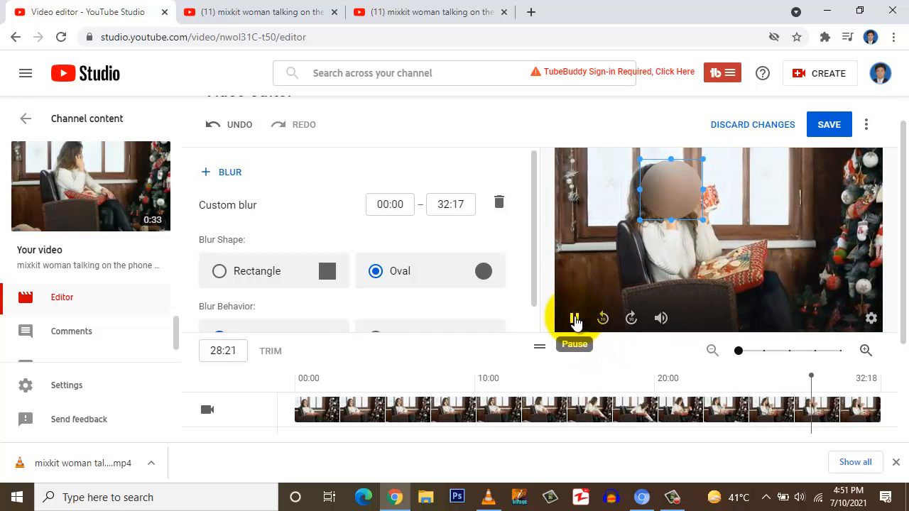
click(828, 126)
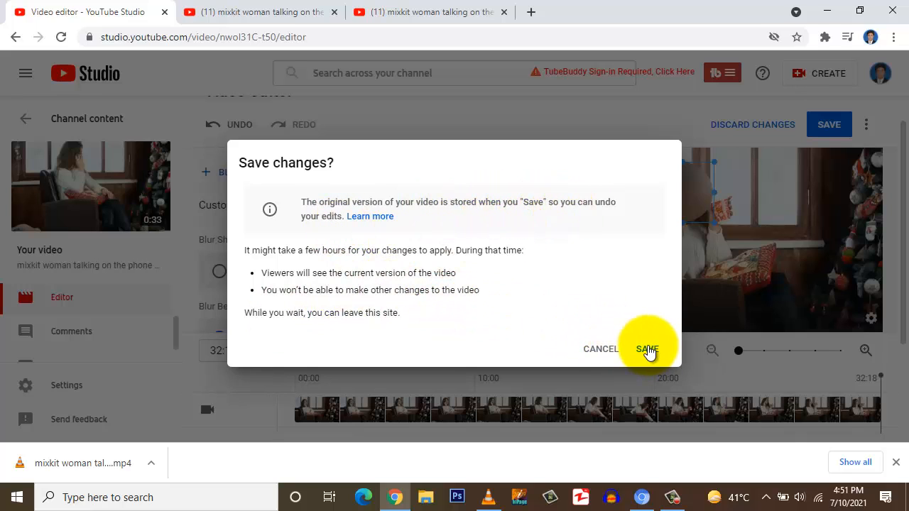
click(648, 349)
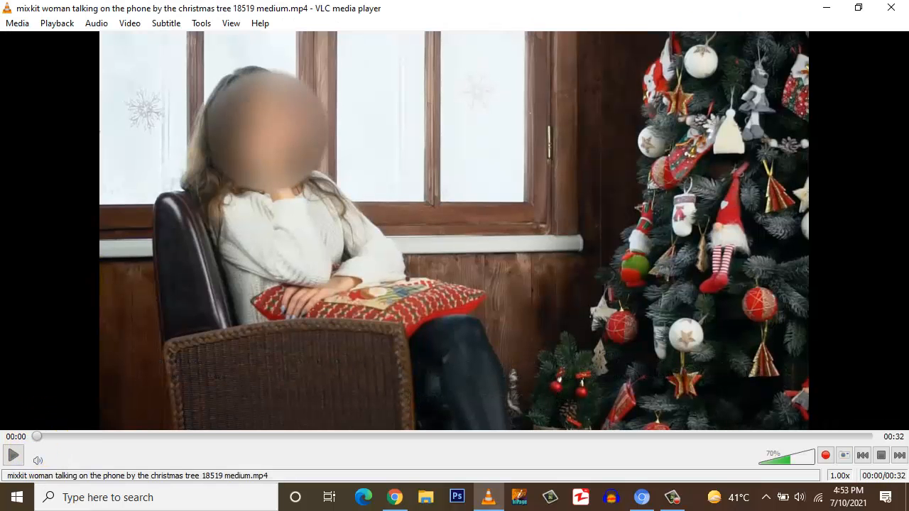
Step: Switch to VLC media player and play the video to check the blurred face
click(12, 455)
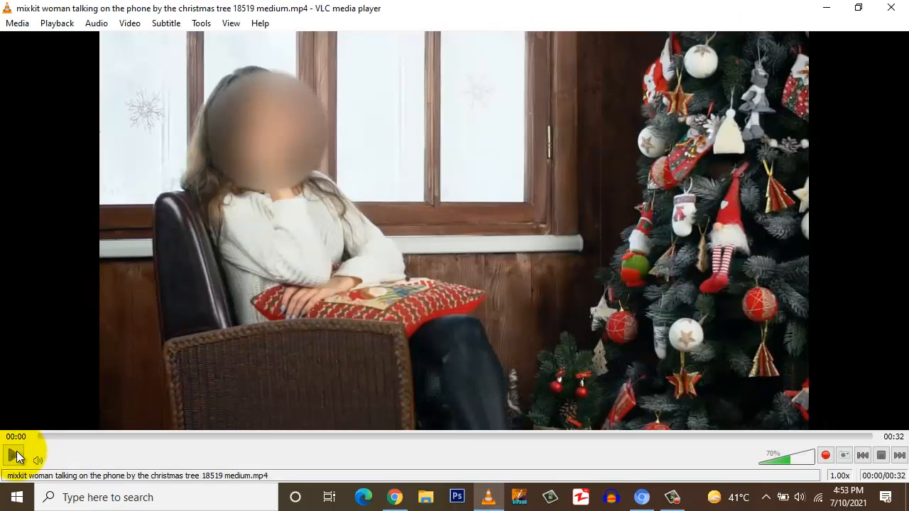
click(201, 381)
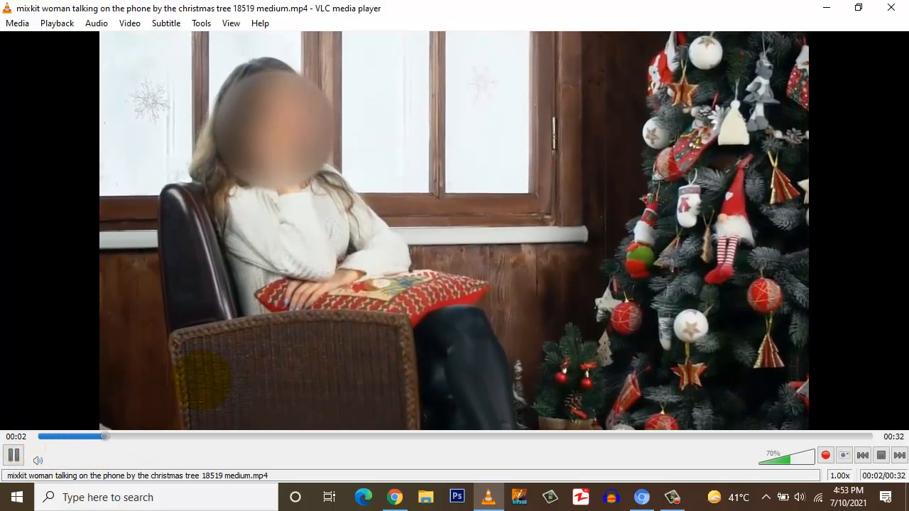